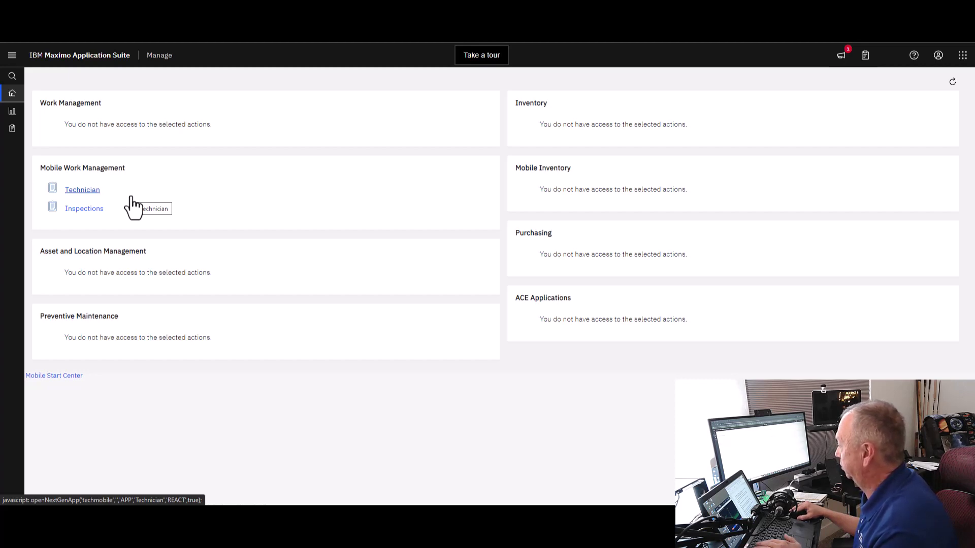
Launch Technician, allow location access, and open the status choices for work order 1758.
left_click(87, 192)
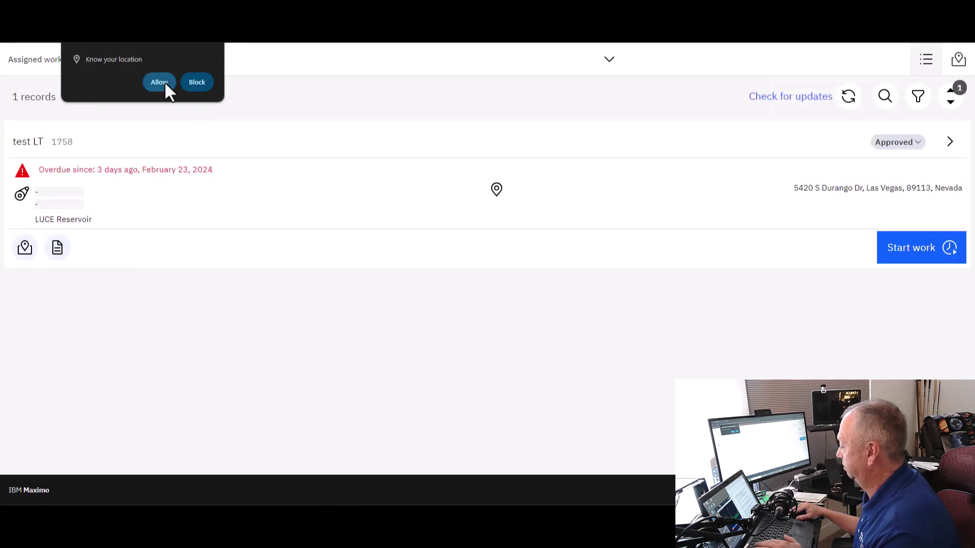
left_click(164, 84)
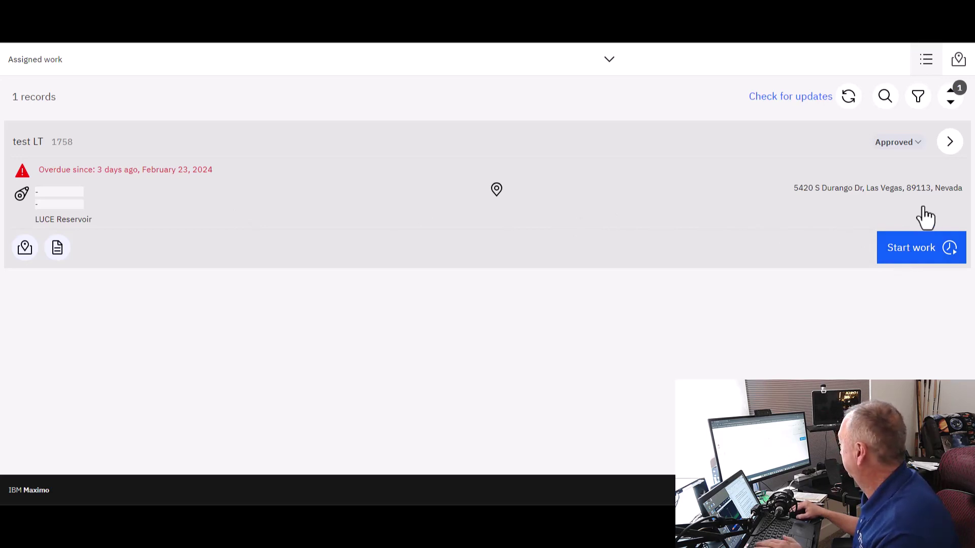
left_click(897, 143)
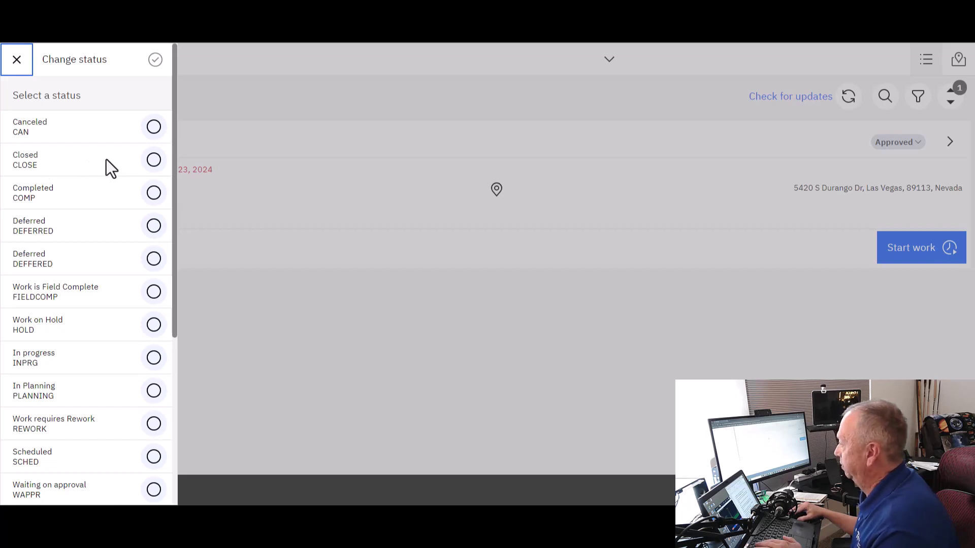
Dismiss the Change status panel so work order 1758 stays Approved.
left_click(20, 67)
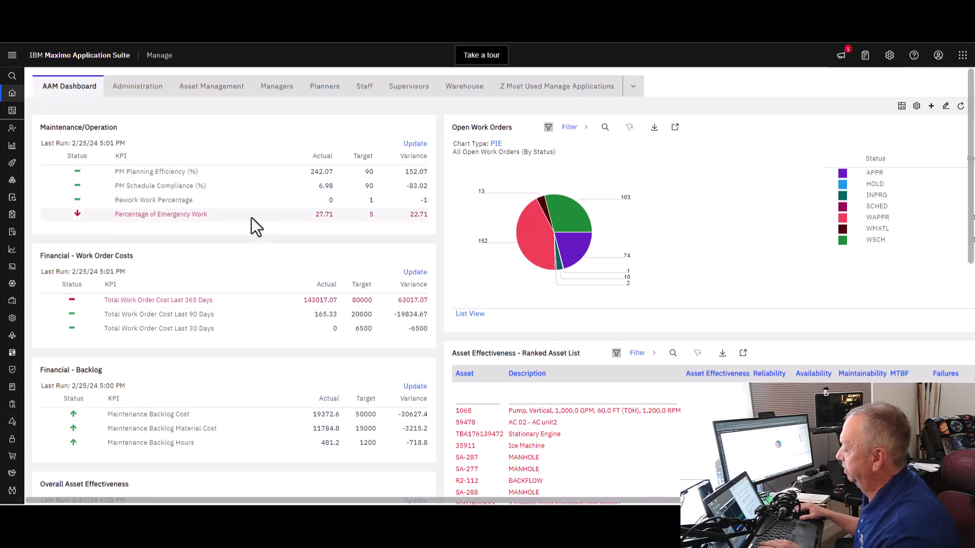
Go to Security > Security Groups, filter Group by 'lowt', and open LOWTECH.
mouse_move(15, 300)
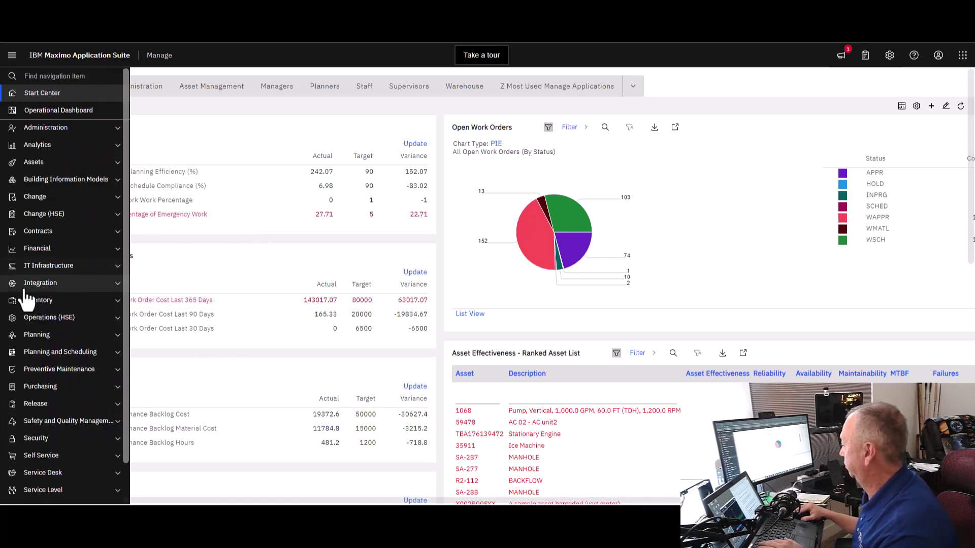
left_click(32, 439)
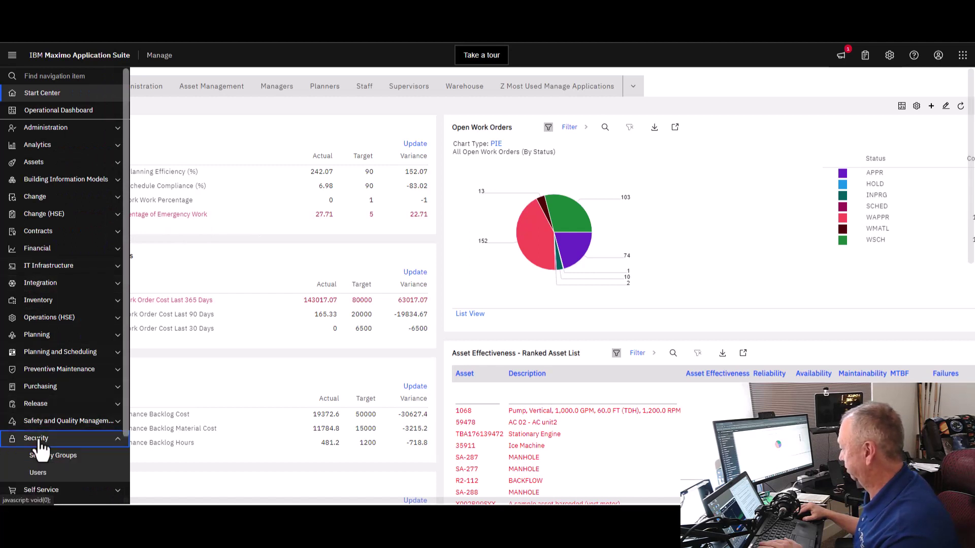
left_click(67, 459)
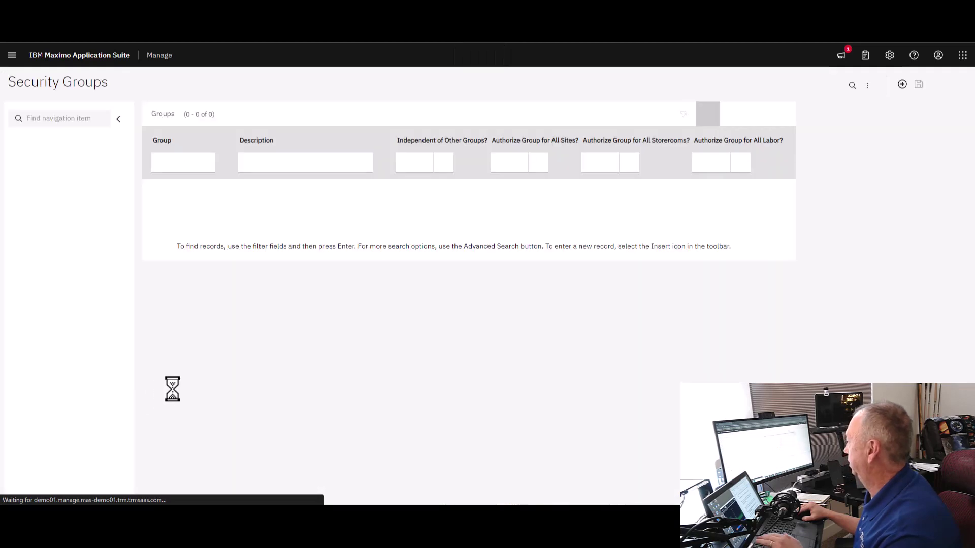
left_click(202, 162)
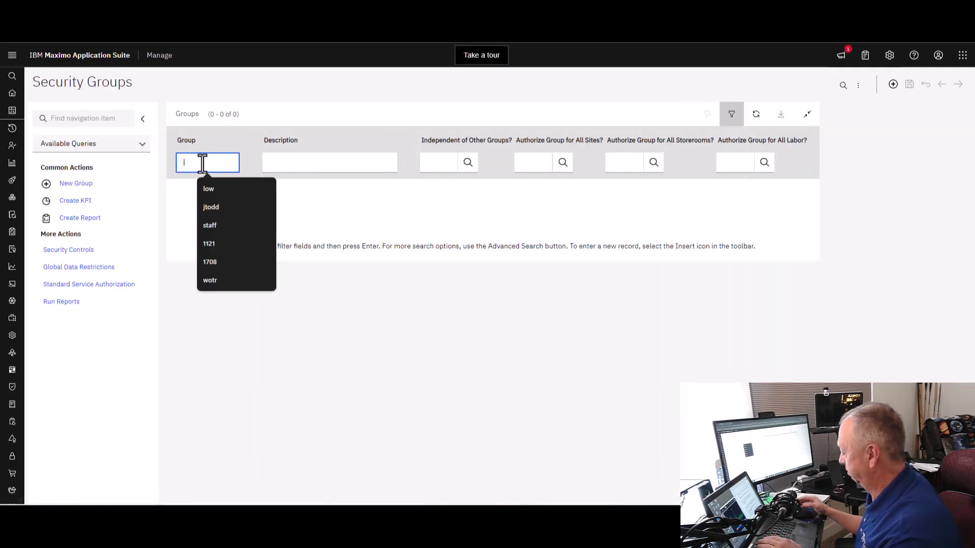
type("lowt")
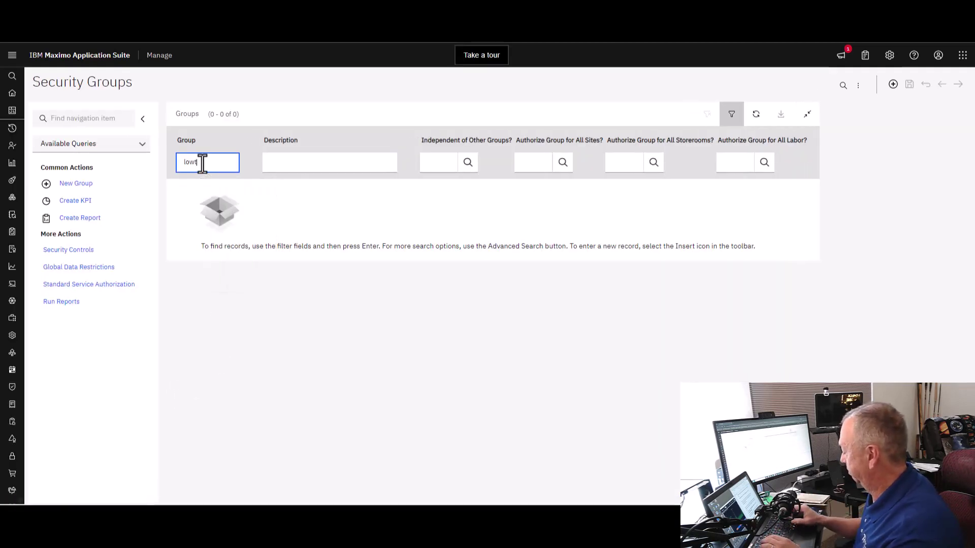
key("Return")
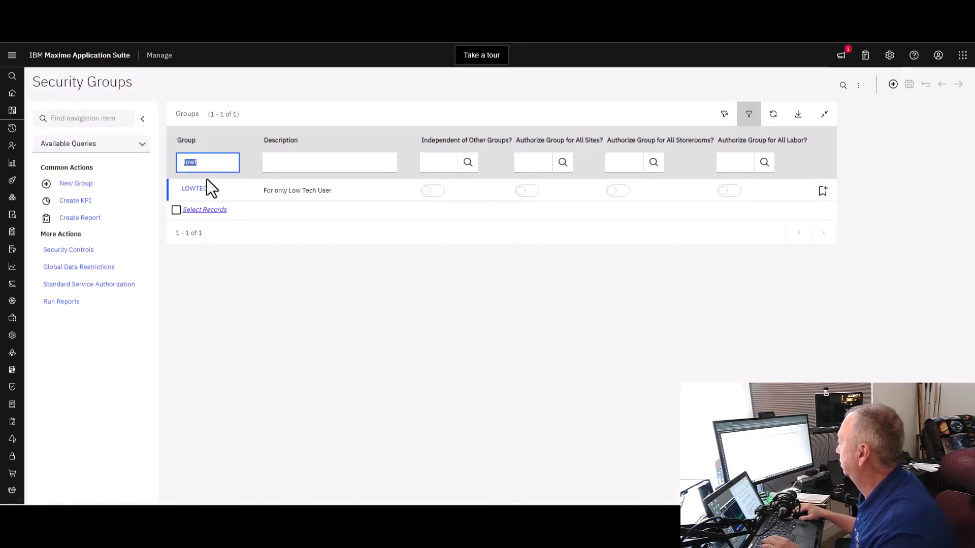
left_click(203, 187)
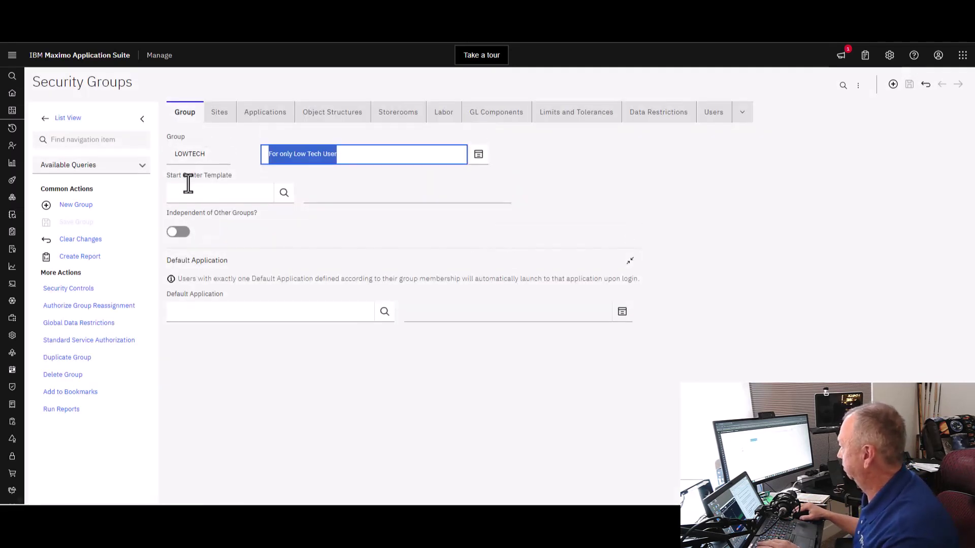
Filter LOWTECH's Applications by description 'tech' and select Technician to view its granted options.
left_click(266, 115)
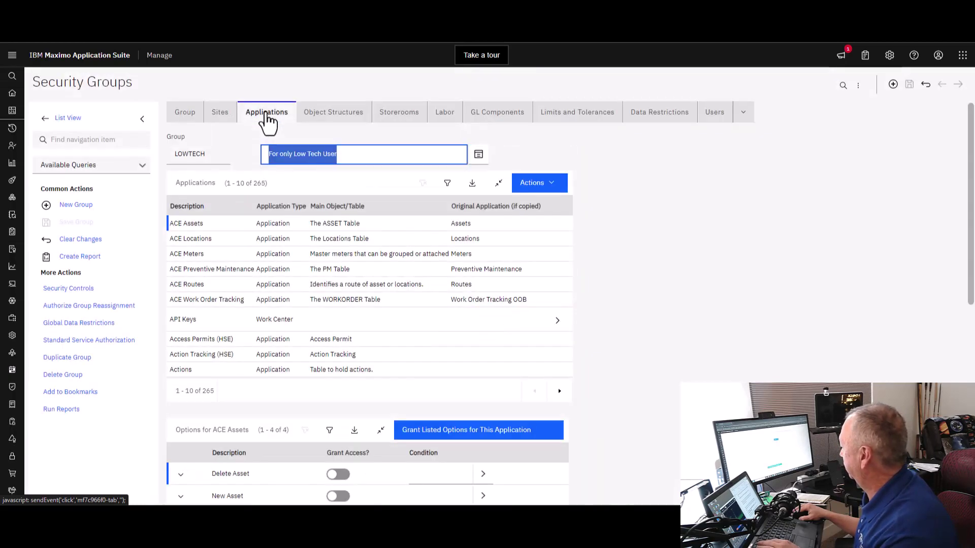
left_click(446, 184)
left_click(243, 232)
type("tech")
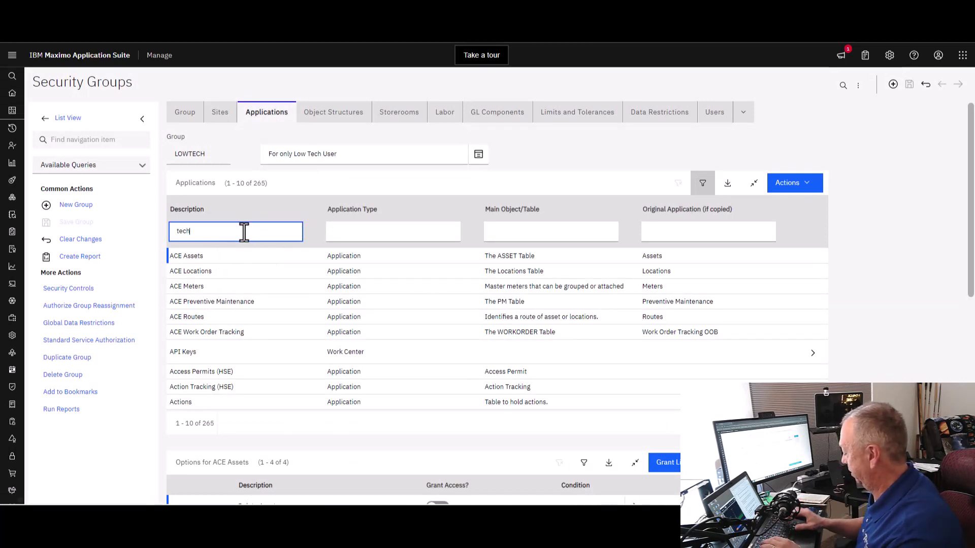
key("Return")
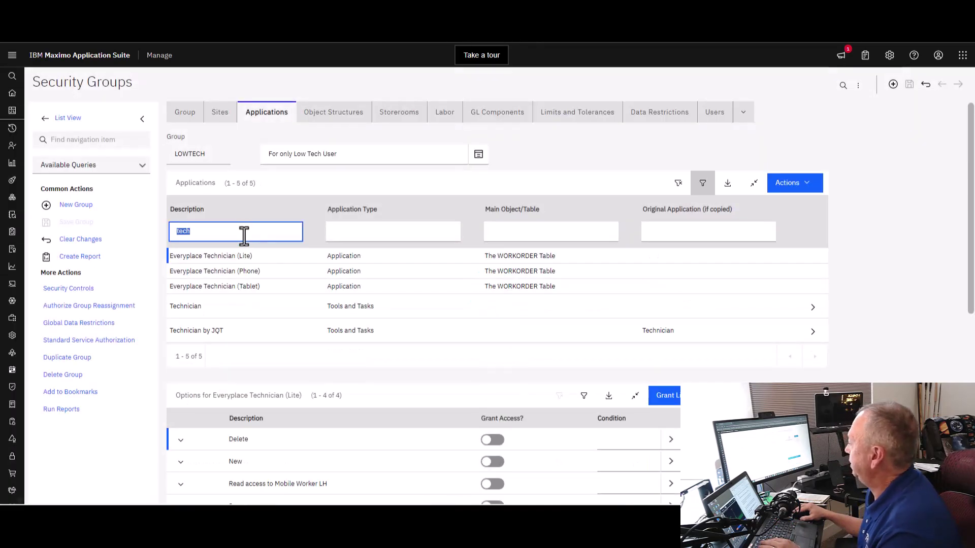
left_click(261, 306)
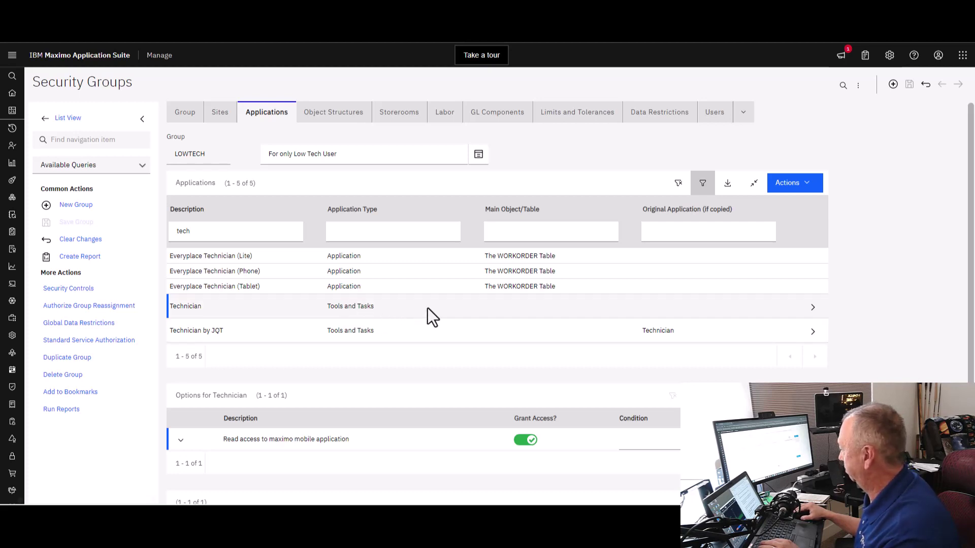
scroll(427, 308, "down", 1)
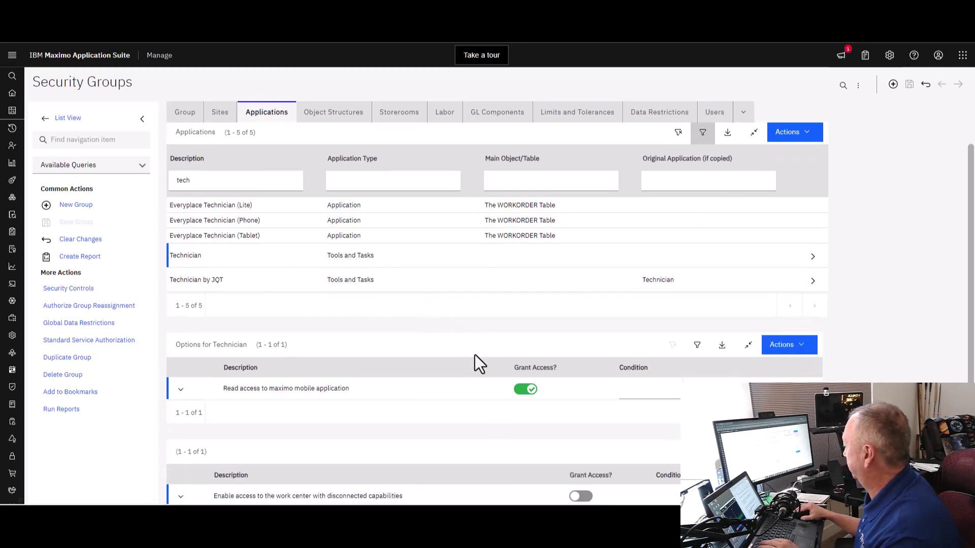
scroll(475, 355, "down", 1)
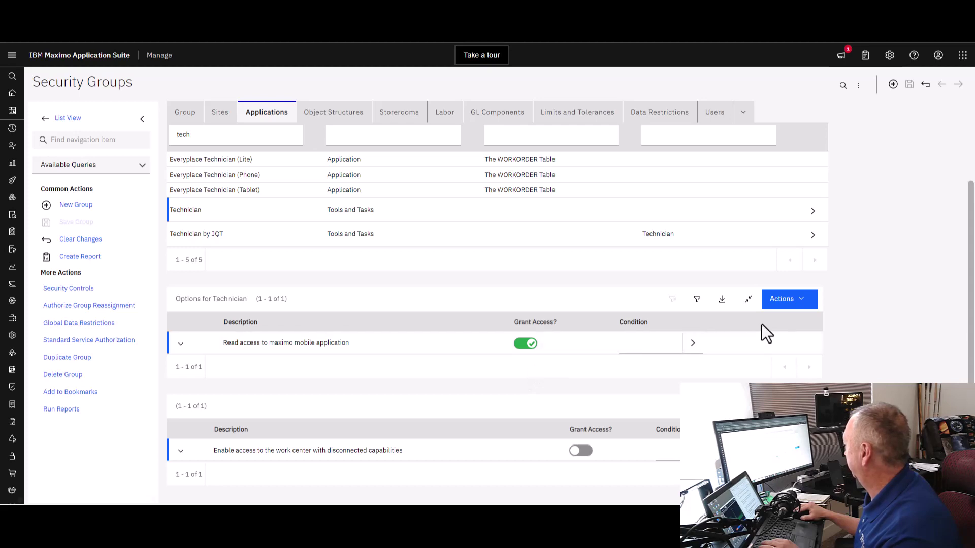
left_click(782, 301)
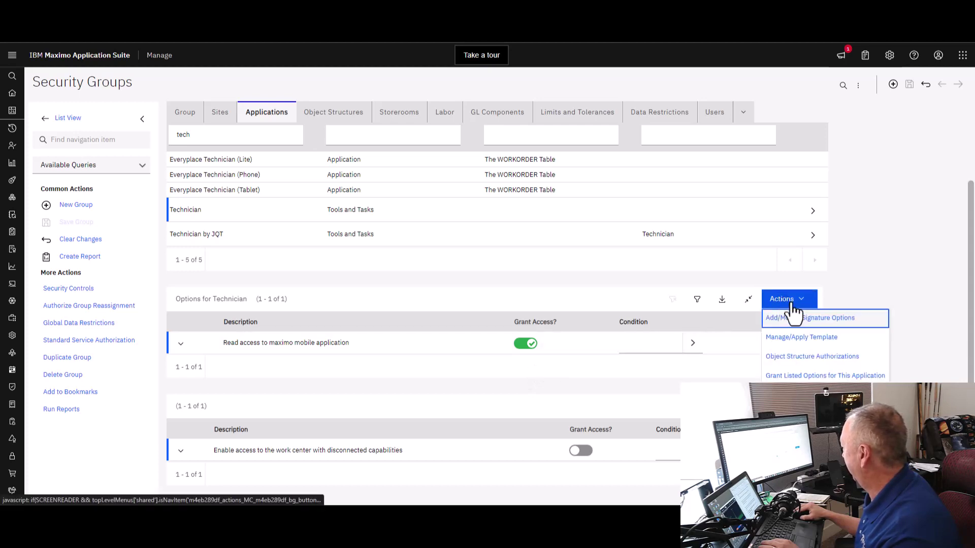
left_click(794, 339)
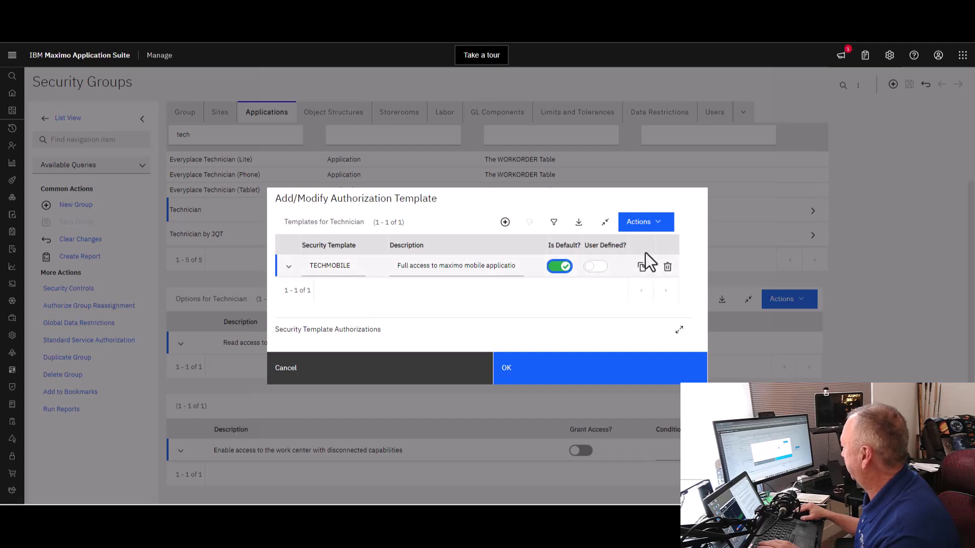
left_click(640, 224)
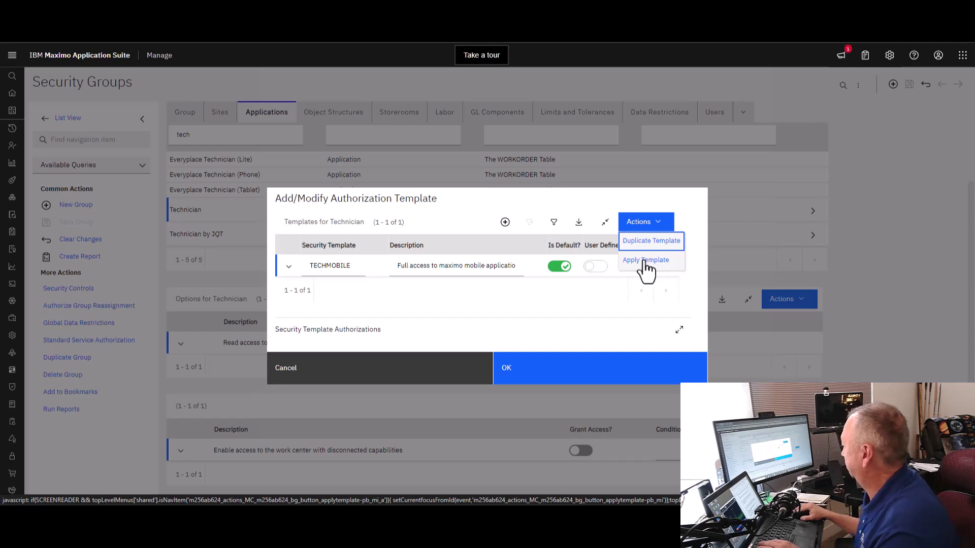
left_click(589, 315)
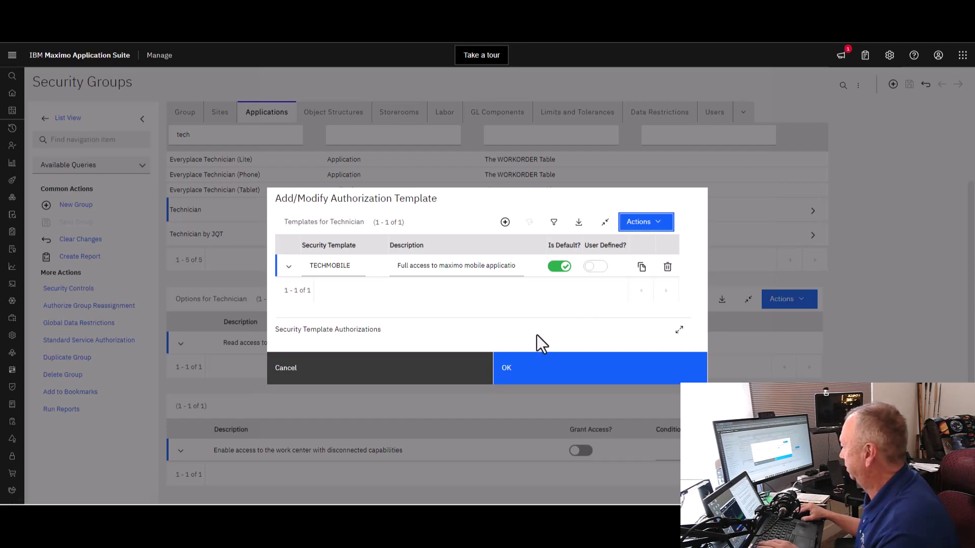
left_click(544, 376)
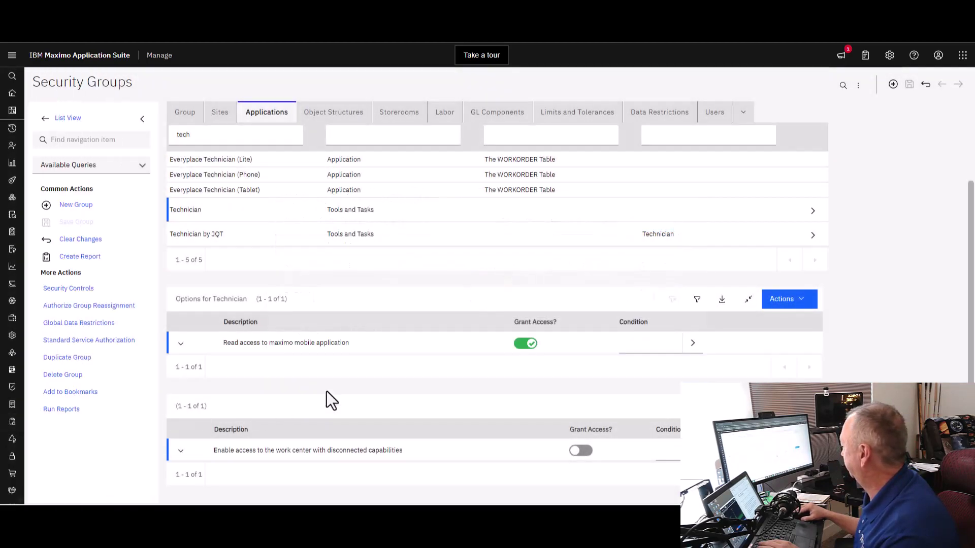
Open Object Structure Authorizations from the Technician options' Actions menu.
left_click(788, 311)
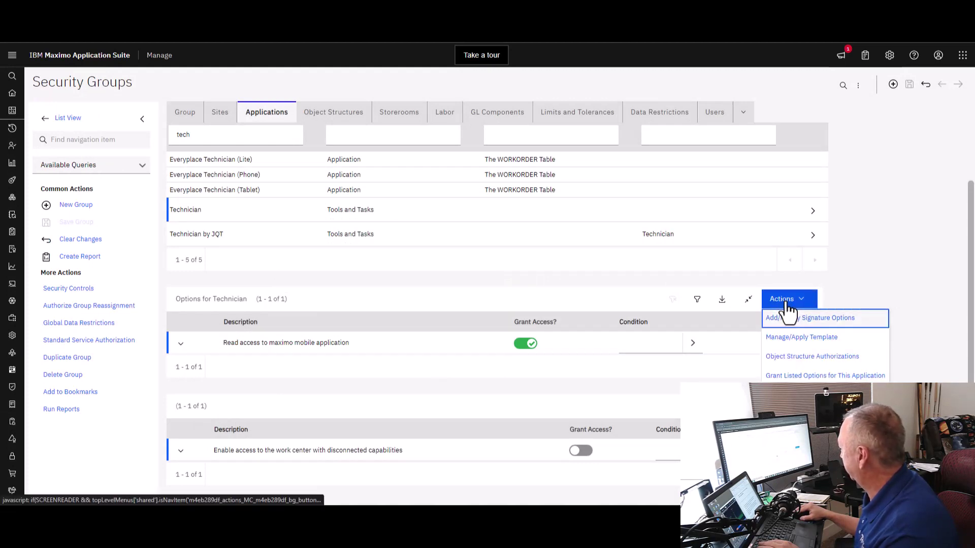
left_click(826, 360)
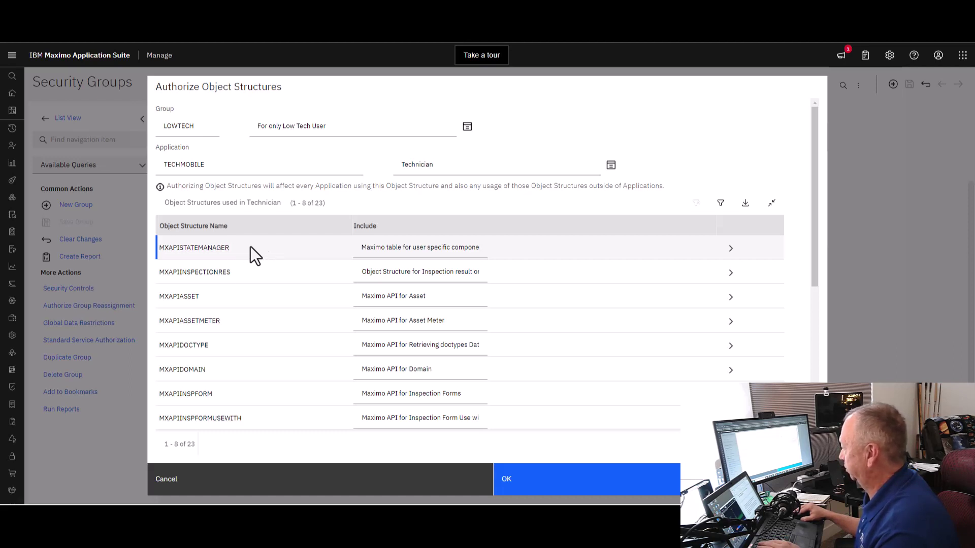
left_click(251, 246)
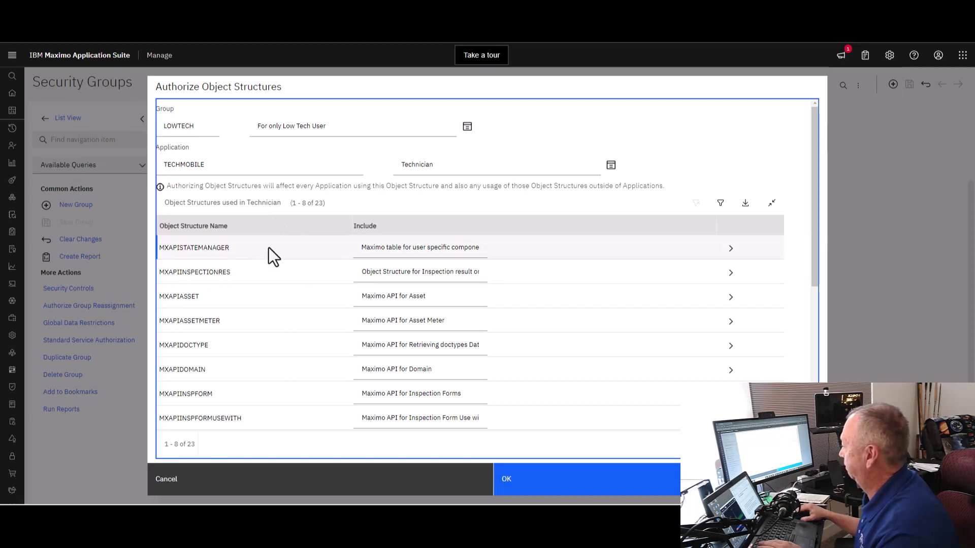
scroll(293, 287, "down", 1)
scroll(293, 287, "down", 5)
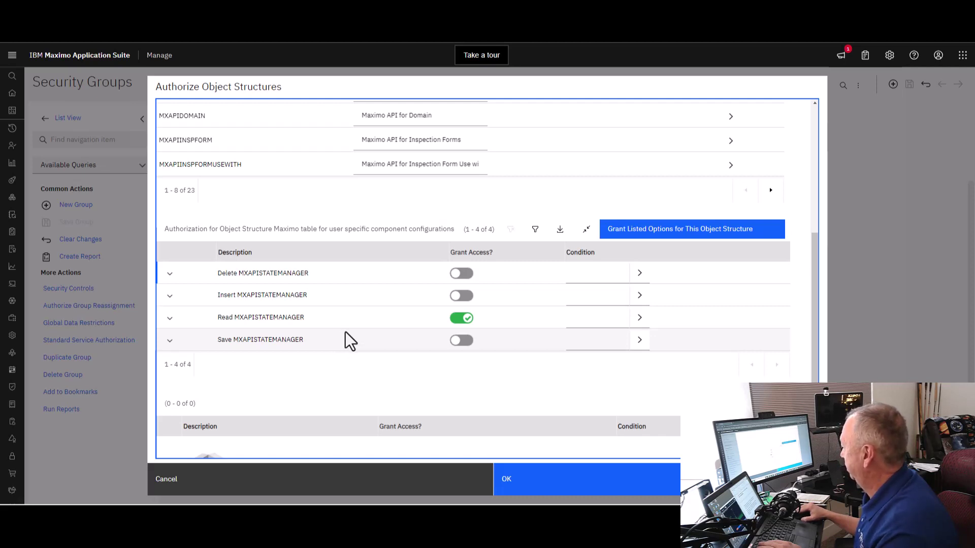
scroll(346, 333, "down", 3)
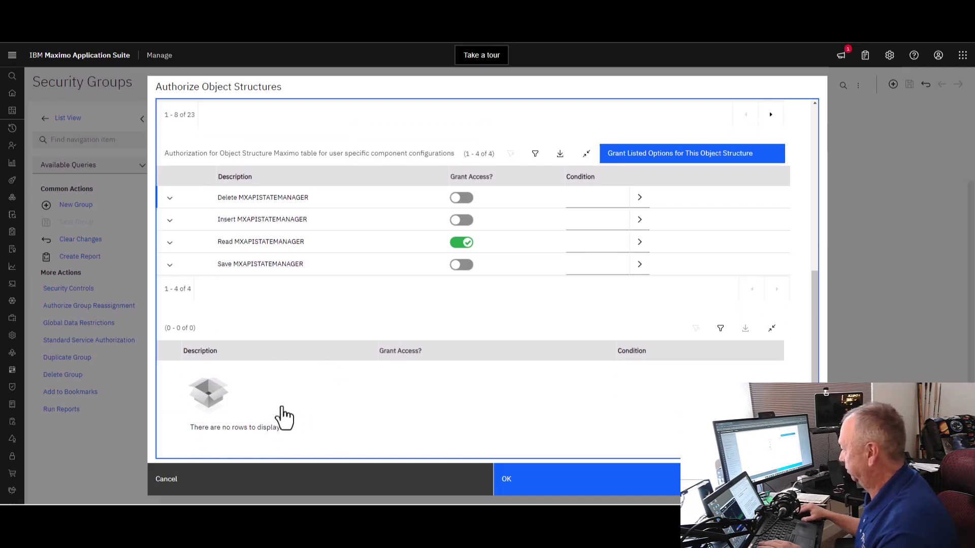
scroll(285, 394, "up", 2)
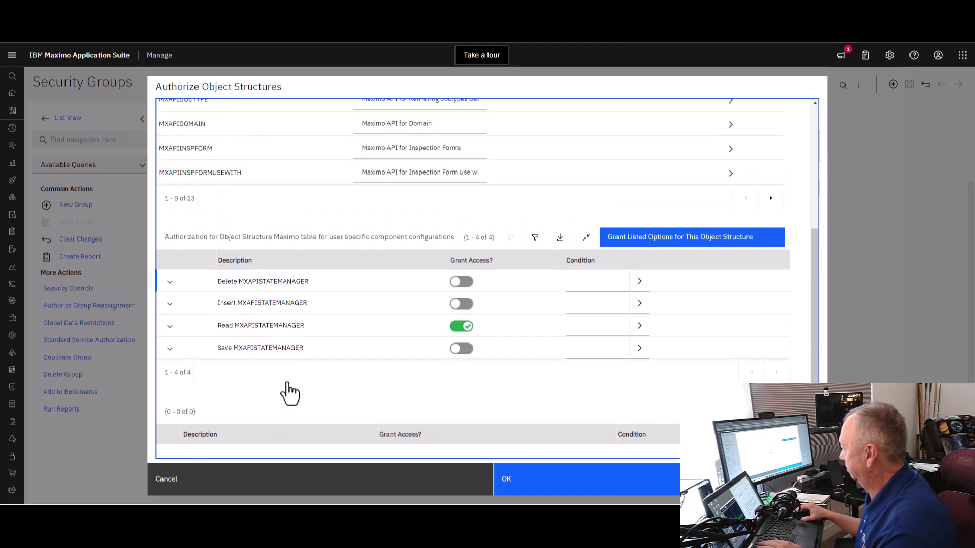
scroll(290, 394, "up", 5)
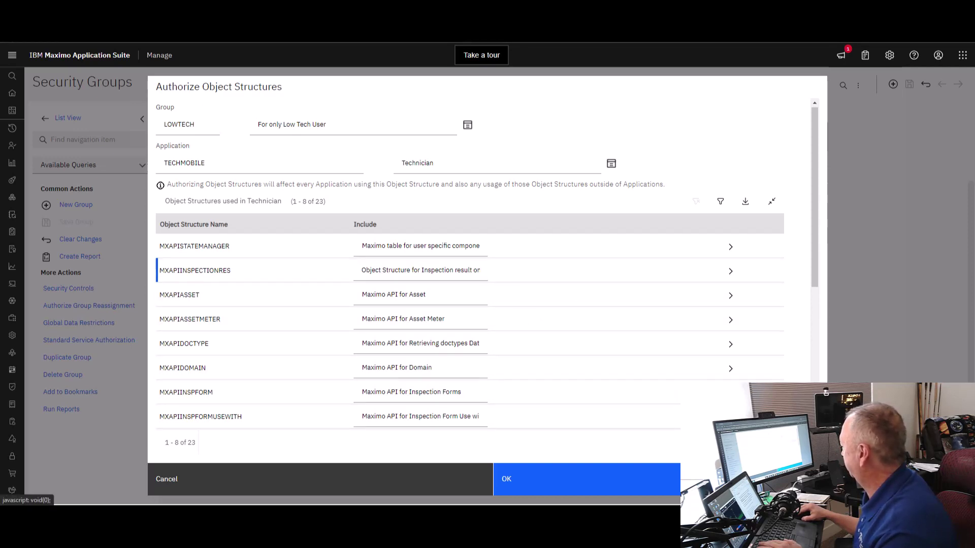
Go to the next page of object structures and review MXAPIWODETAIL's authorizations and options.
left_click(584, 378)
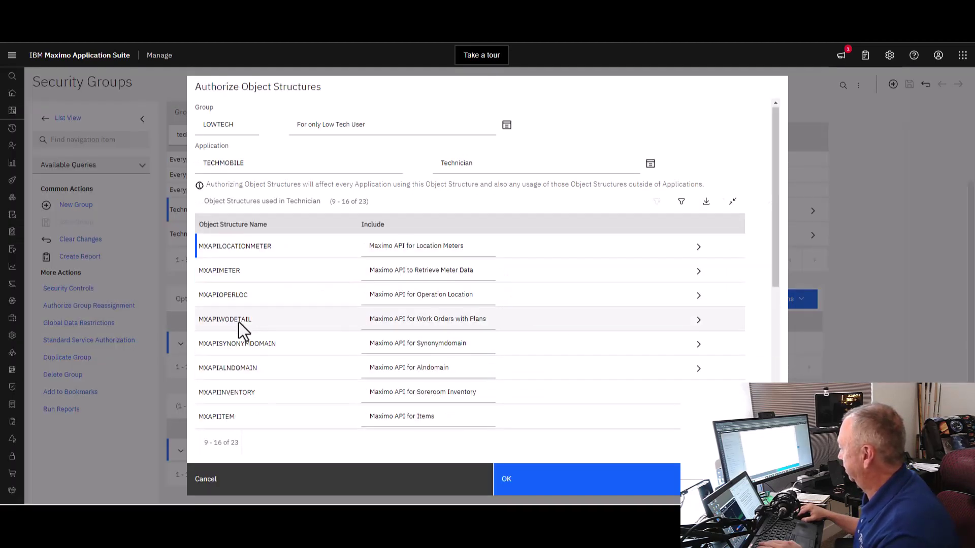
left_click(291, 321)
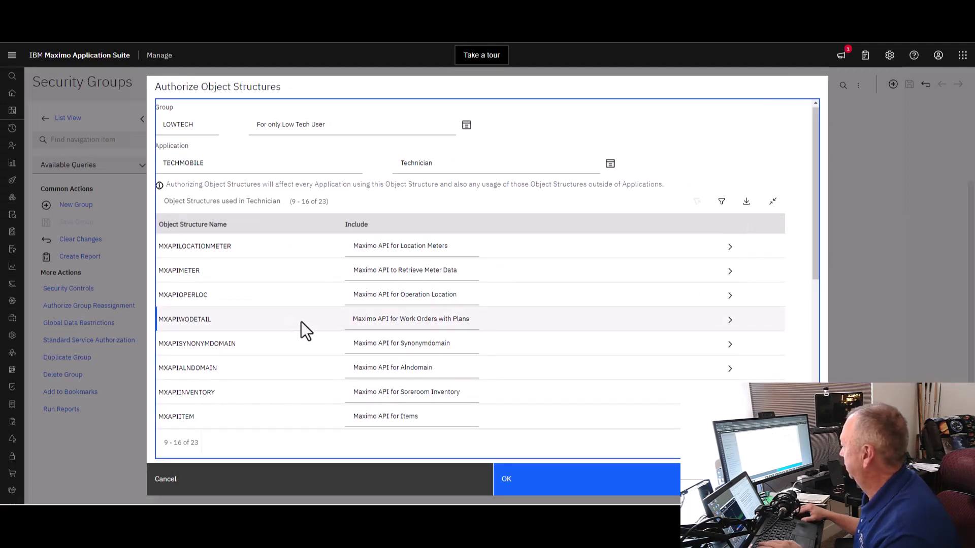
scroll(300, 321, "down", 5)
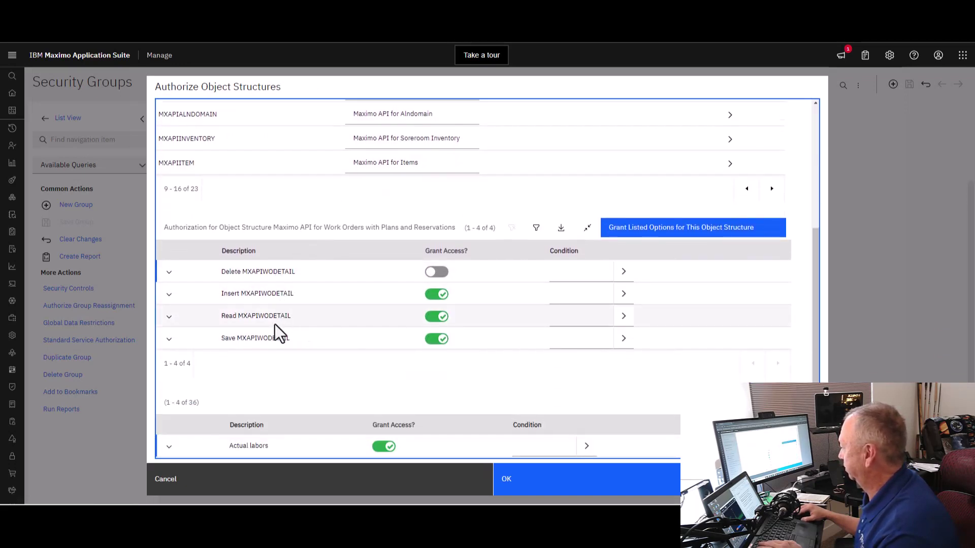
scroll(343, 363, "down", 1)
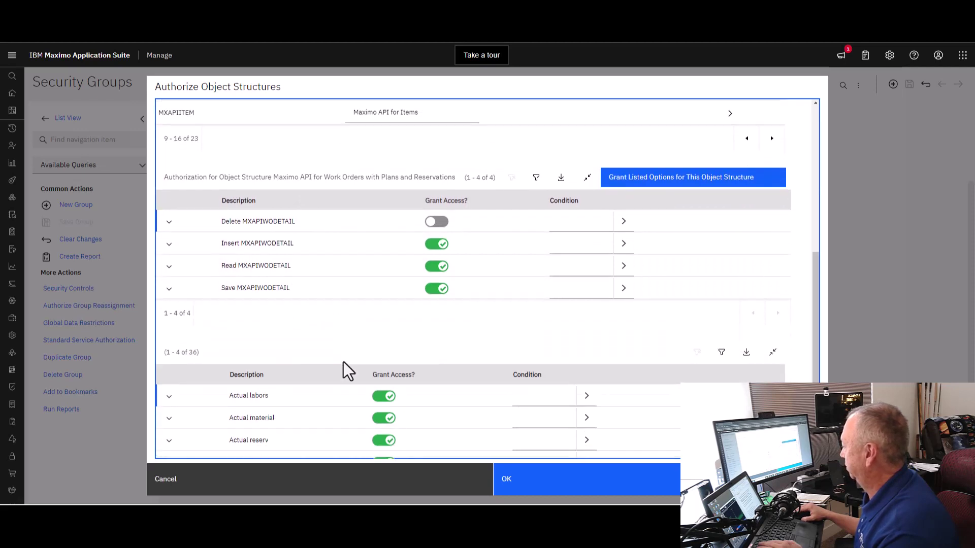
scroll(343, 362, "down", 1)
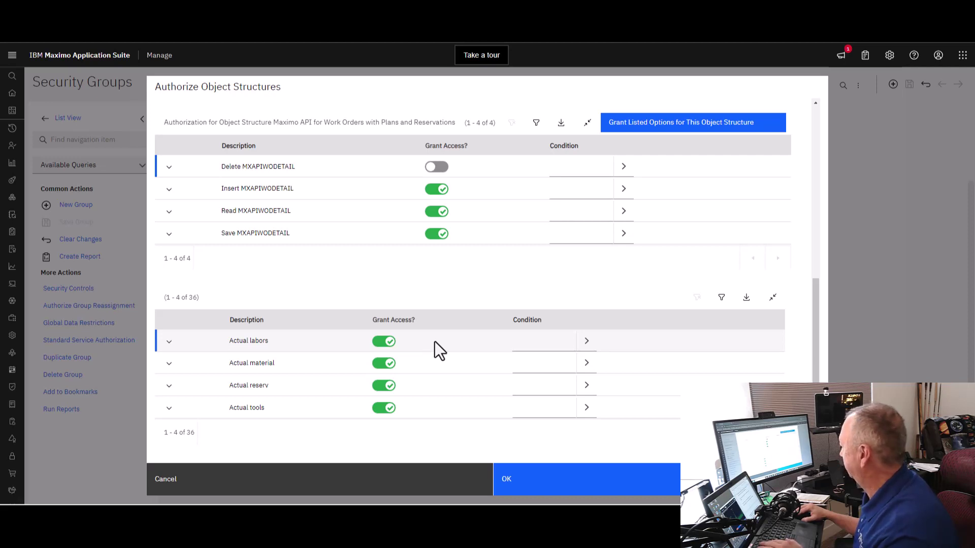
Filter MXAPIWODETAIL's options by 'timer' to check Start and Stop Timer aren't granted.
left_click(721, 298)
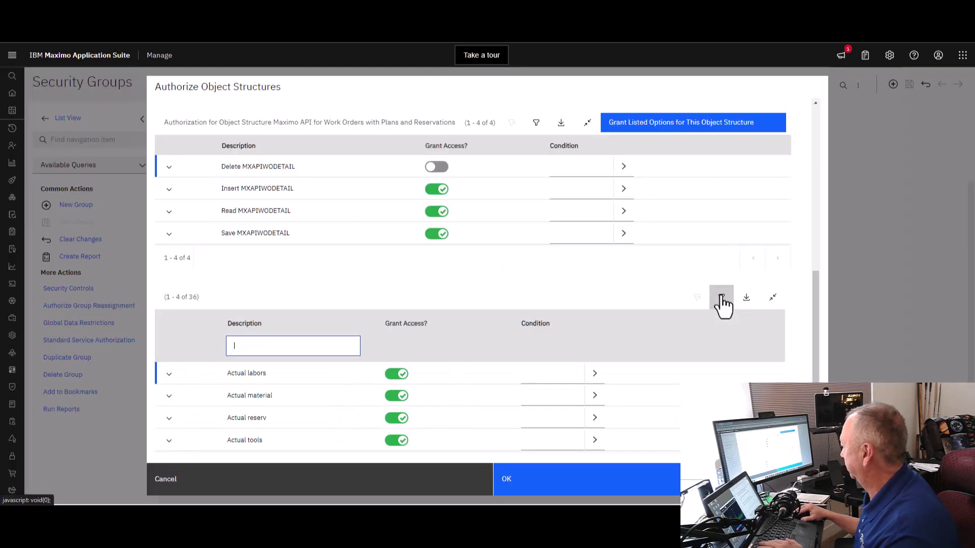
type("timer")
key("Return")
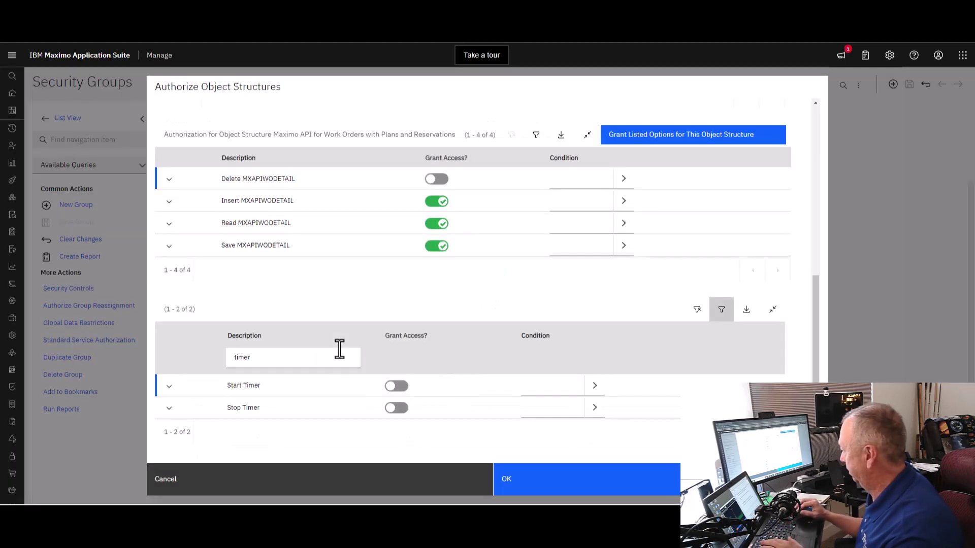
Refilter the options by 'close' to check Close Work Order isn't granted.
left_click(339, 349)
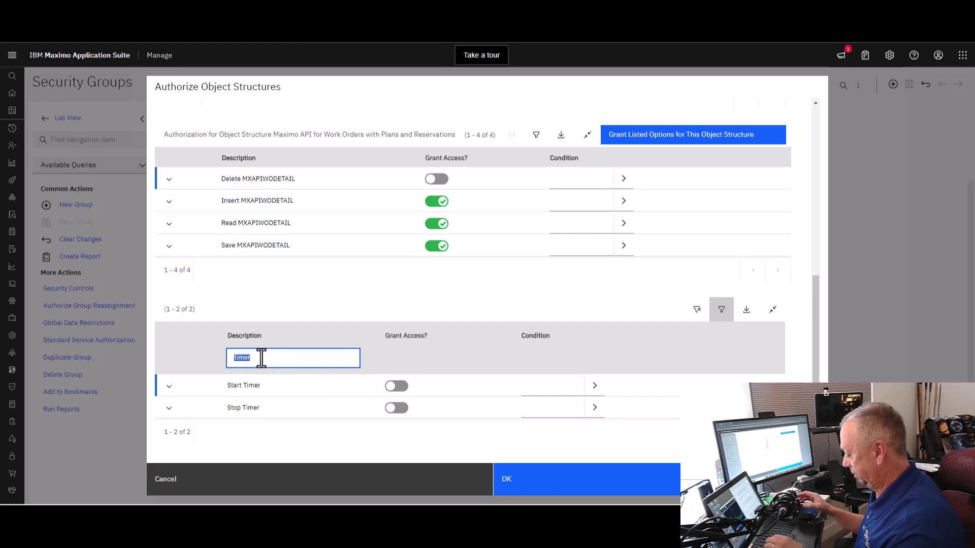
type("clos")
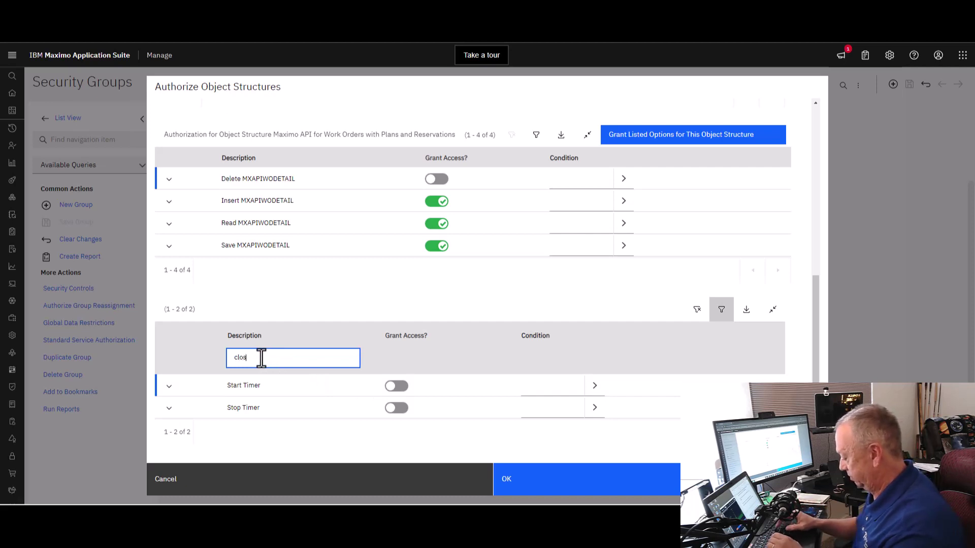
type("e")
key("Return")
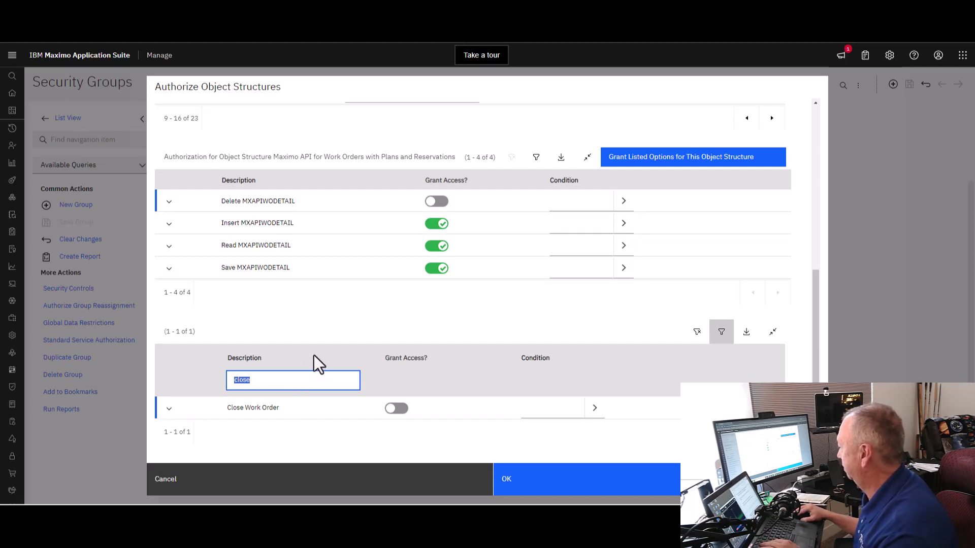
Accept the Authorize Object Structures dialog with OK and scroll back to the top.
left_click(519, 485)
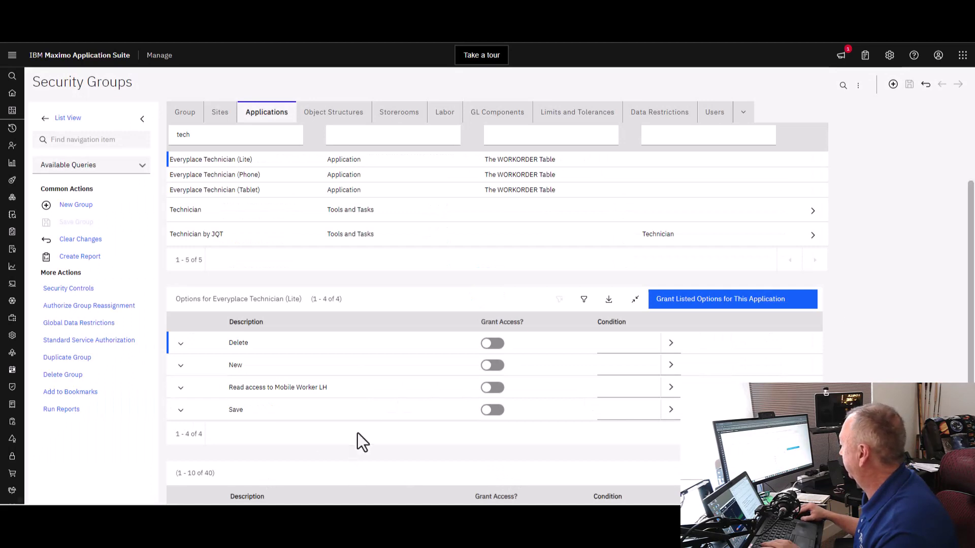
scroll(461, 351, "up", 2)
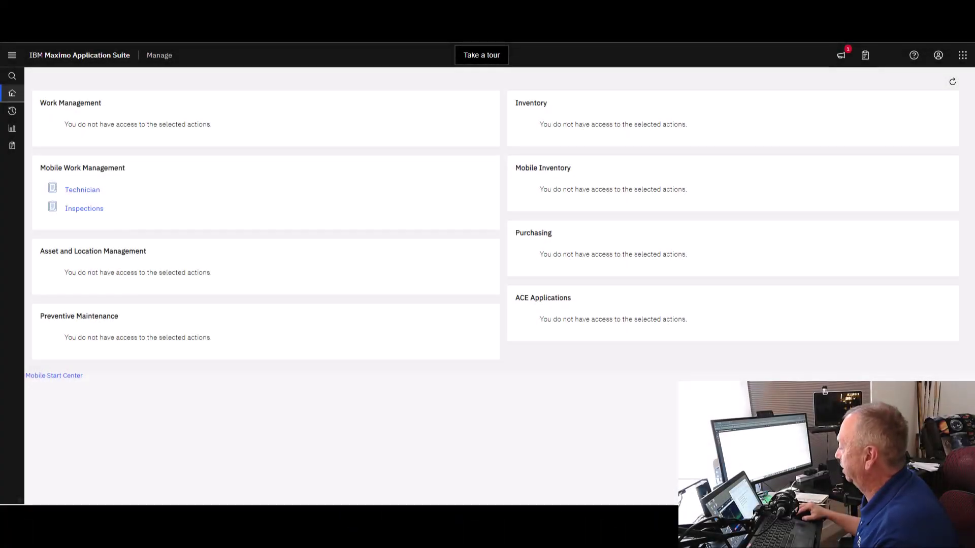
In Technician, try Start work on test LT 1758 and dismiss the BMXAA0029E unauthorized message.
left_click(93, 193)
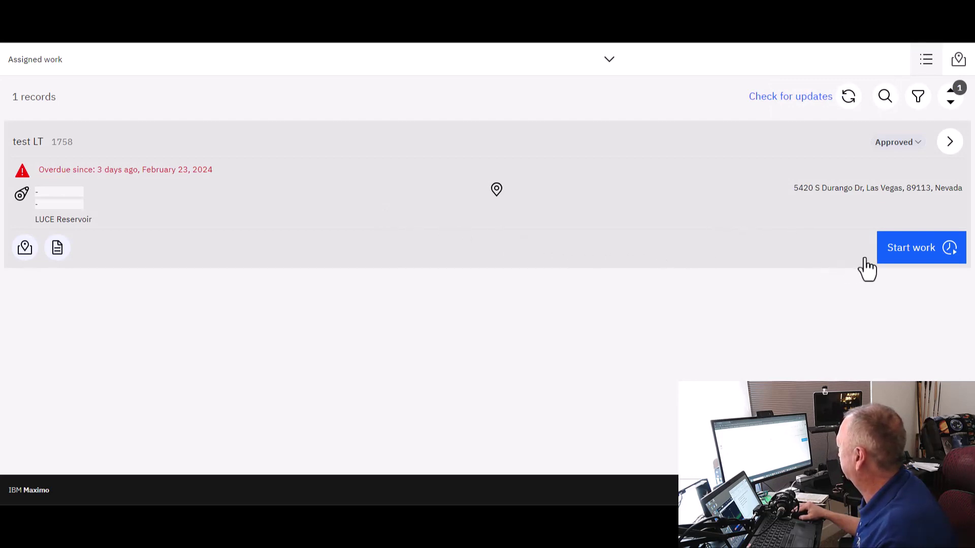
left_click(909, 256)
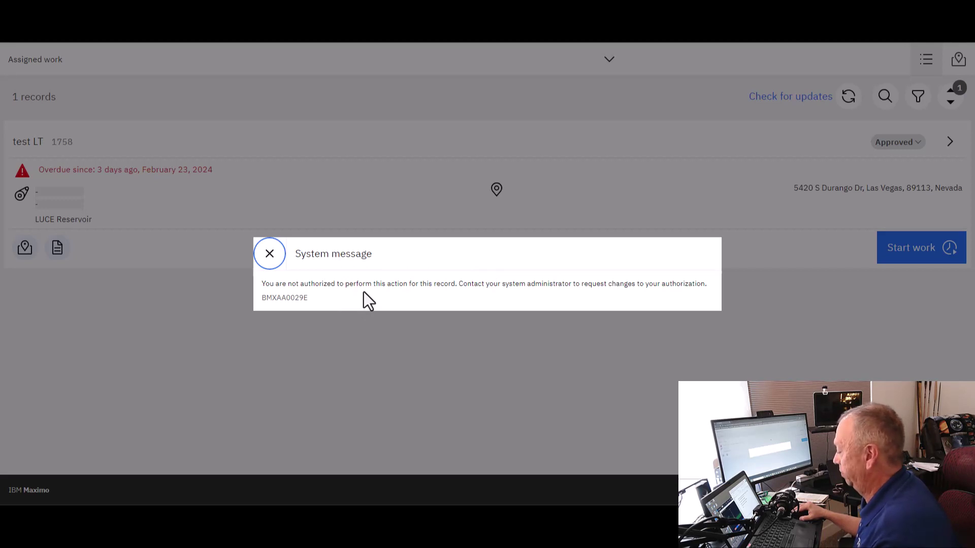
left_click(270, 254)
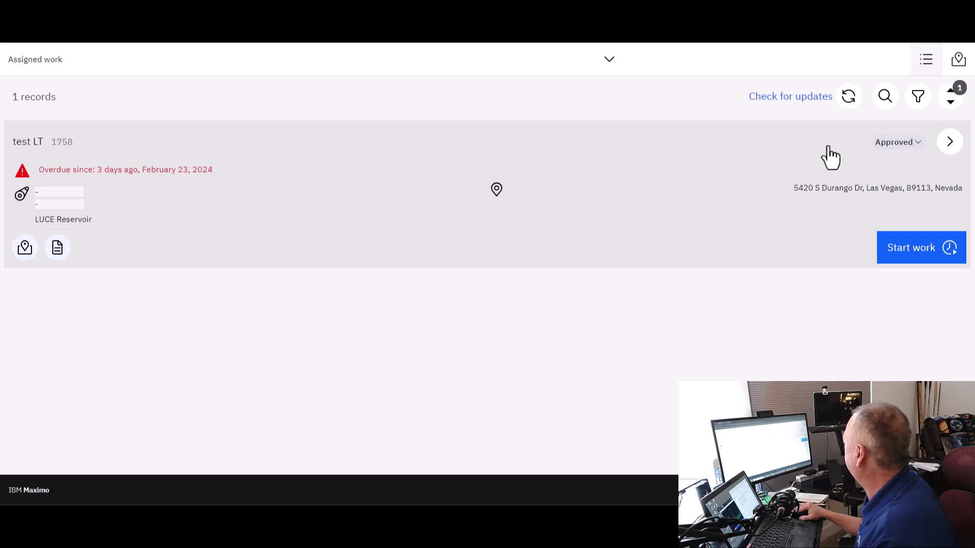
Attempt to set work order 1758's status from Approved to Closed and confirm.
left_click(894, 144)
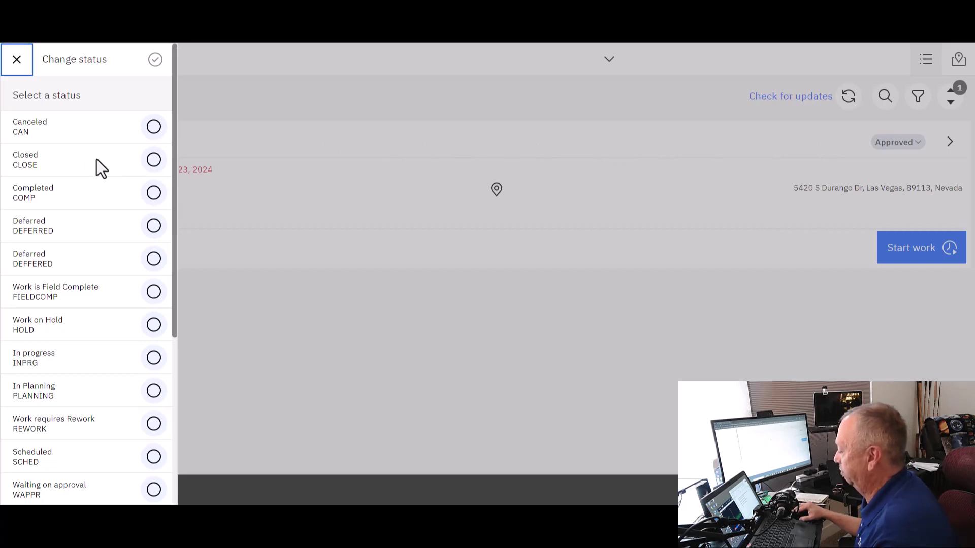
left_click(154, 162)
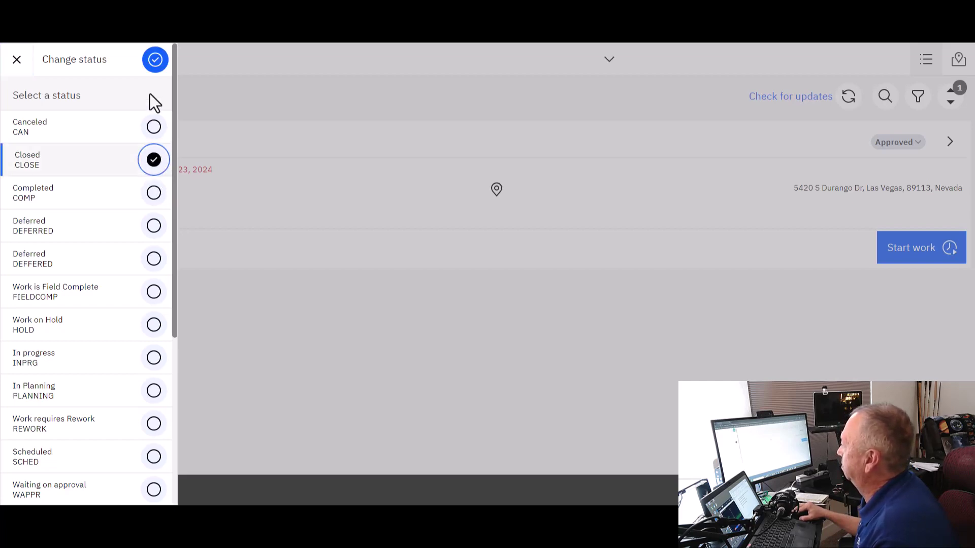
left_click(155, 61)
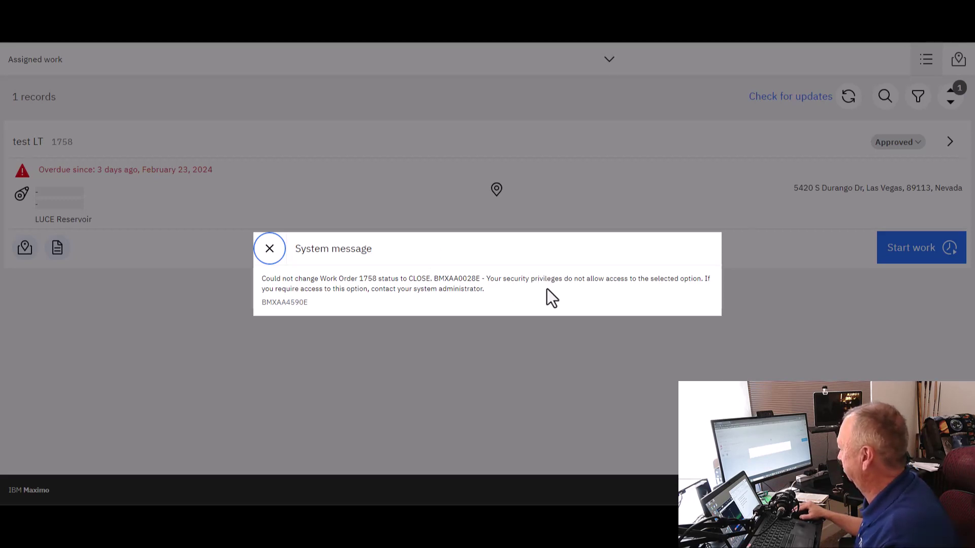
Close the System message privileges error so work order 1758 stays Approved in Assigned work.
left_click(269, 248)
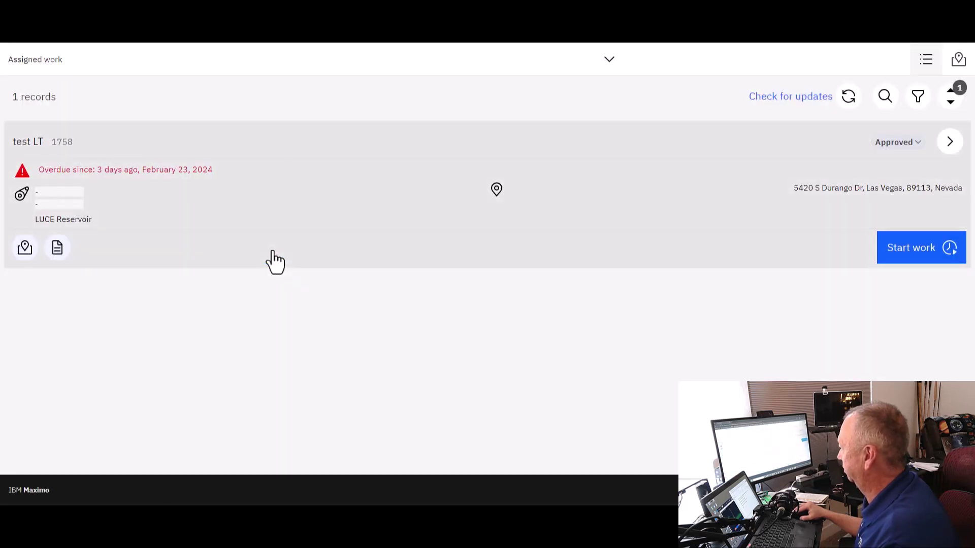